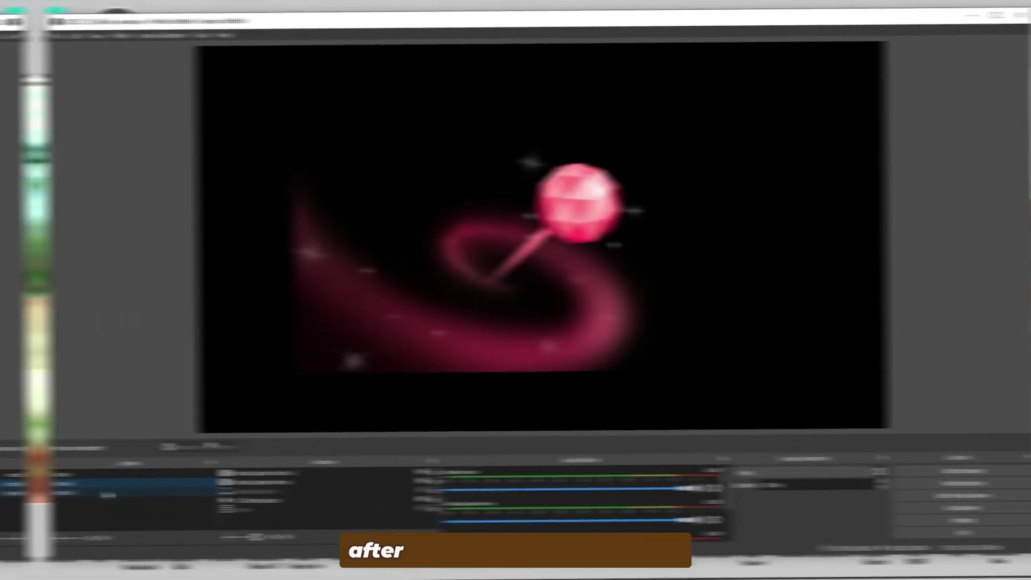
# Add a Display Capture source to OBS Scene 3, then open the Output settings page
pyautogui.click(95, 490)
pyautogui.click(190, 536)
pyautogui.click(242, 385)
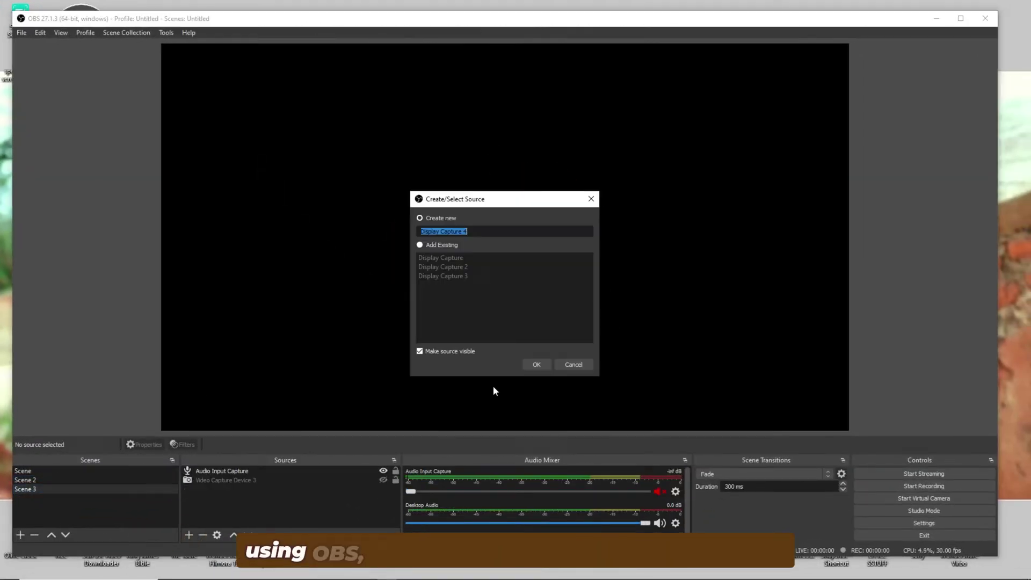
pyautogui.click(537, 364)
pyautogui.click(636, 435)
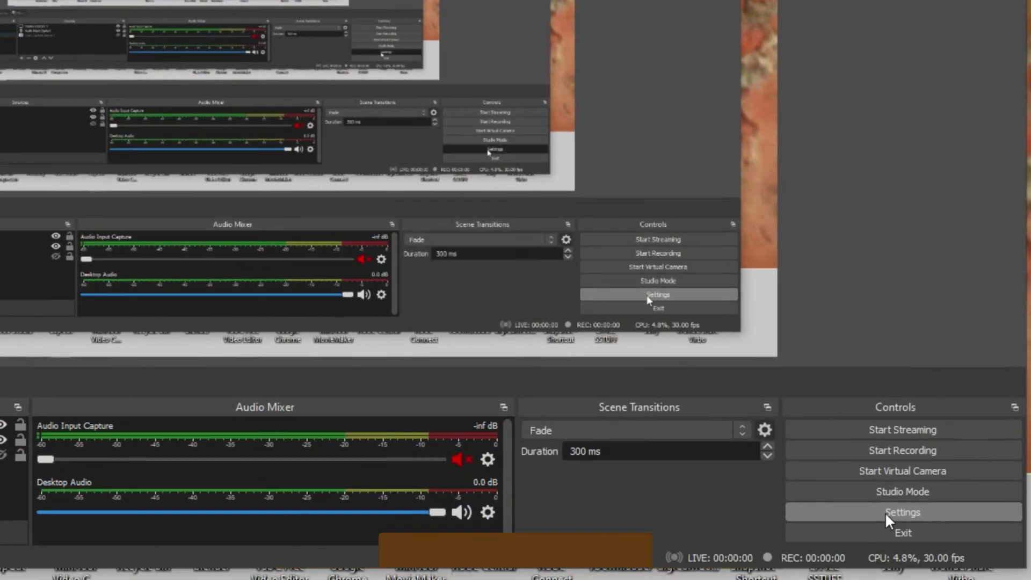
pyautogui.click(885, 512)
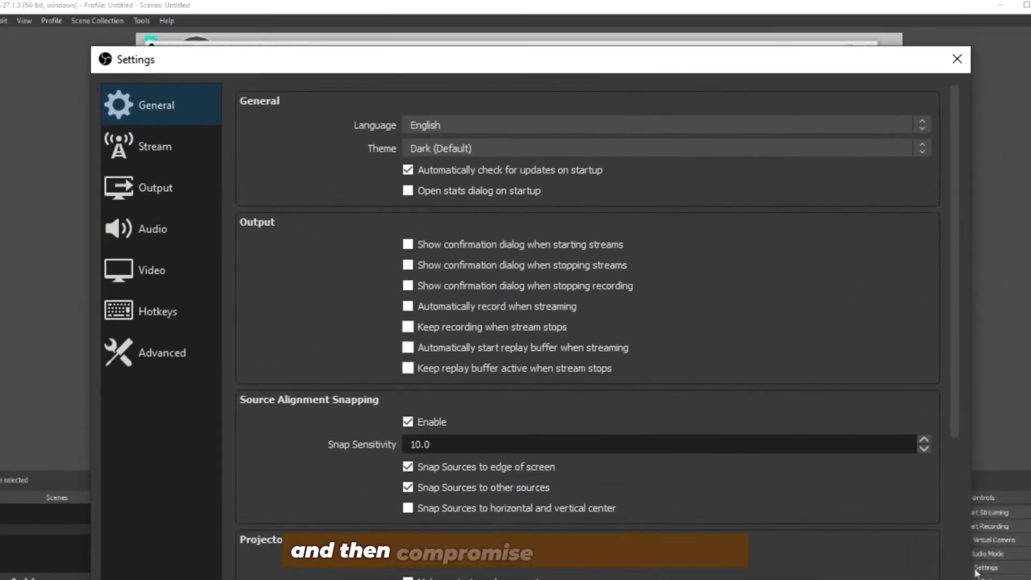
pyautogui.click(154, 187)
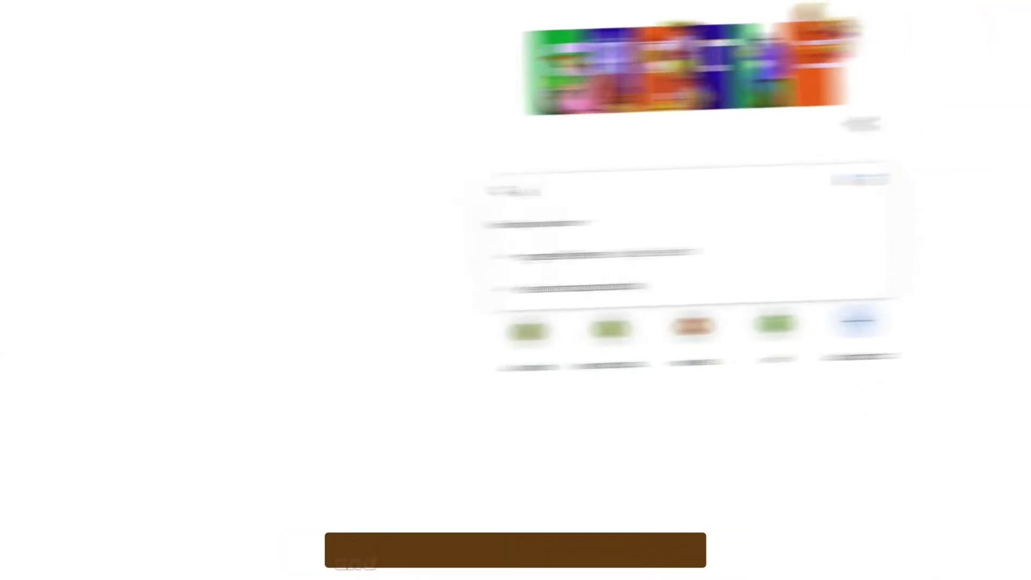
pyautogui.write('high qual')
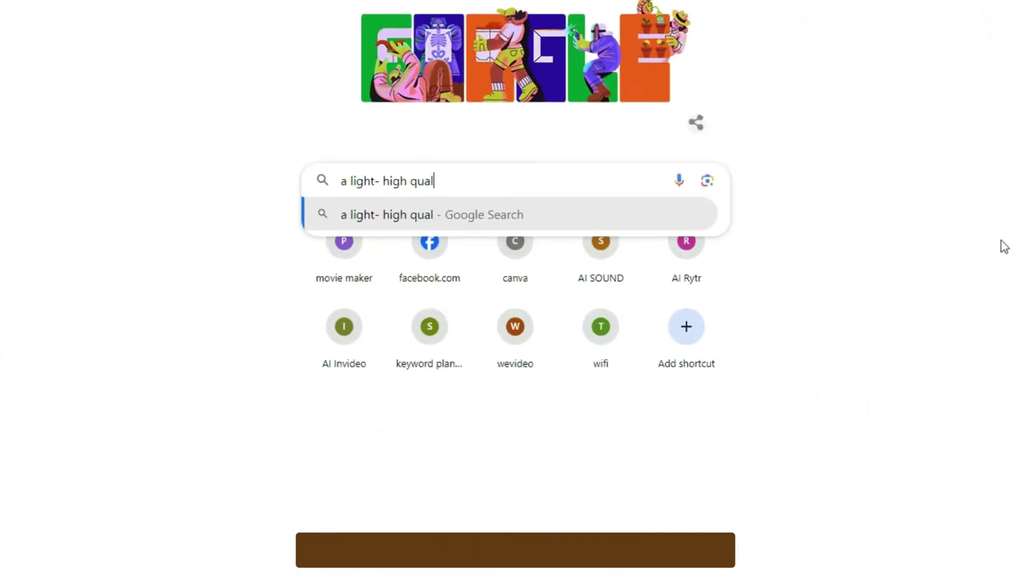
pyautogui.write('ity screen recording software')
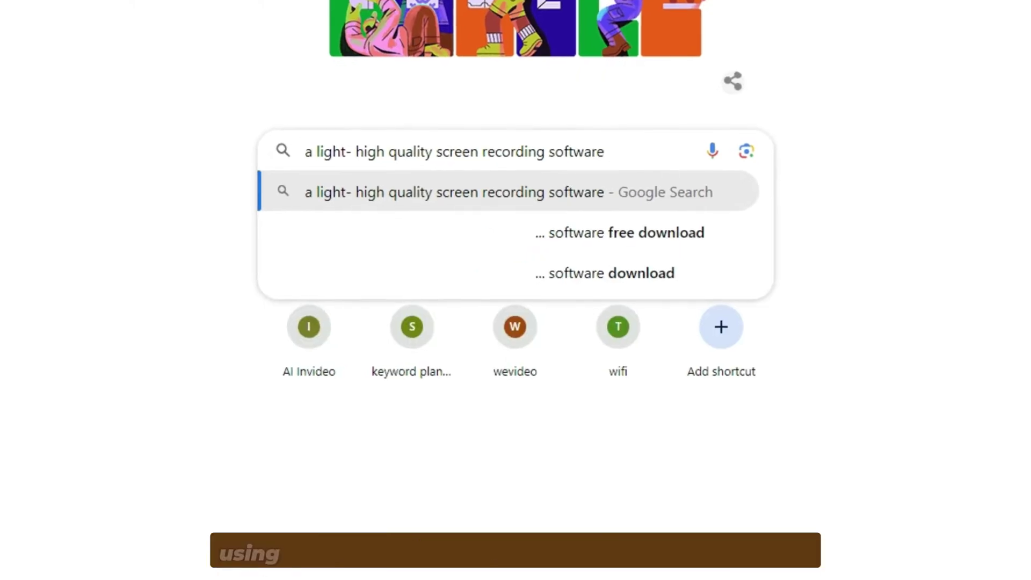
# Run the Google search for light, high-quality screen recording software
pyautogui.click(490, 203)
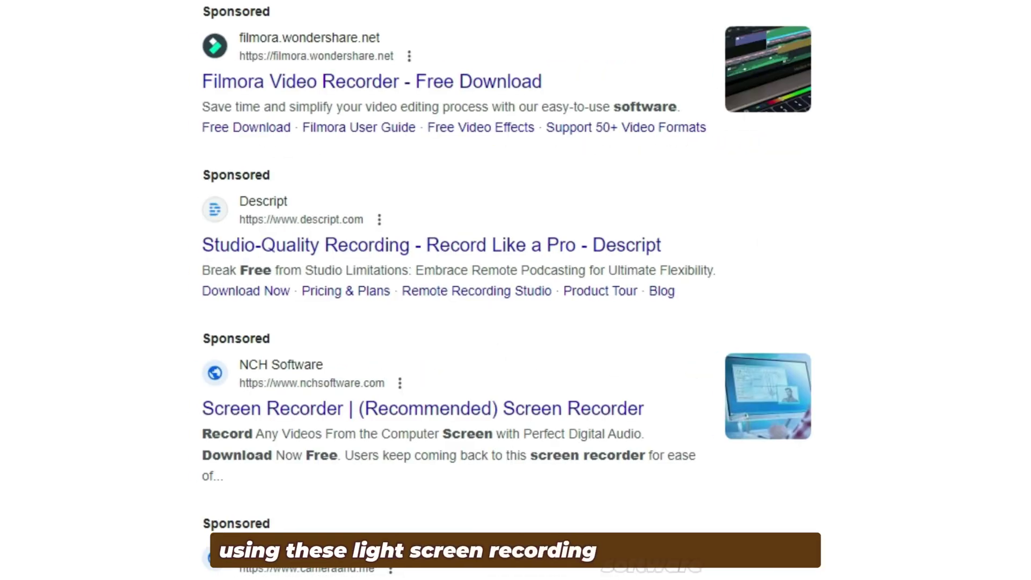
pyautogui.scroll(-2, 516, 323)
pyautogui.scroll(-5, 516, 322)
pyautogui.scroll(-5, 516, 322)
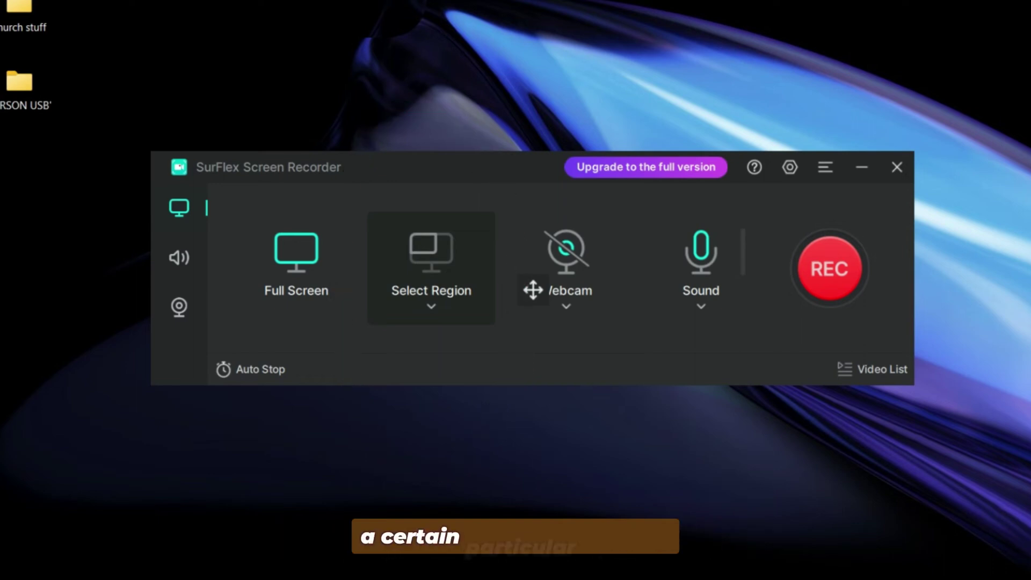
# Start SurFlex's Select Region crosshair to mark a custom capture area
pyautogui.click(435, 266)
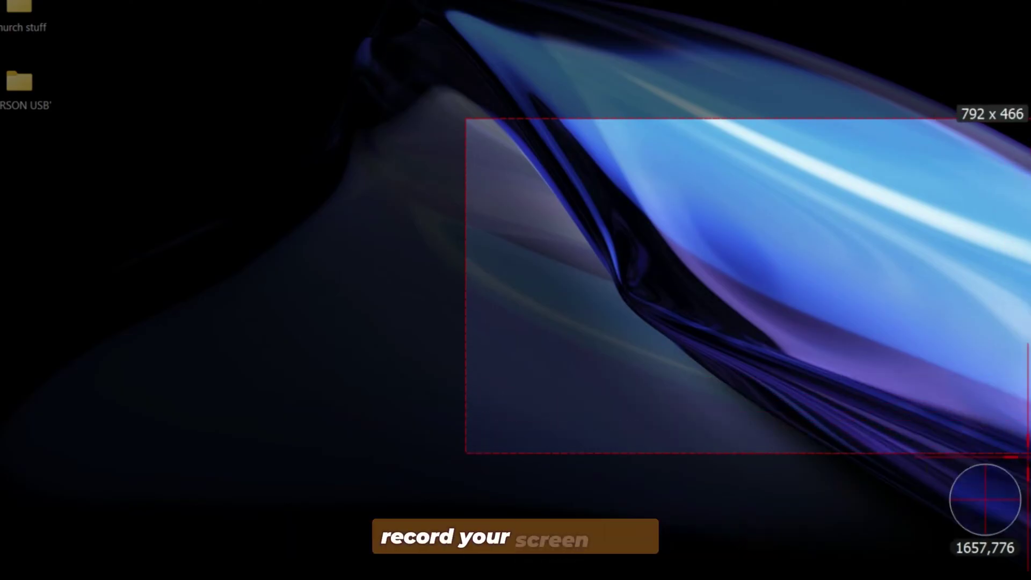
# Drag out a 784 x 474 capture region and select the HP HD Camera webcam
pyautogui.moveTo(1030, 394); pyautogui.dragTo(1023, 454)
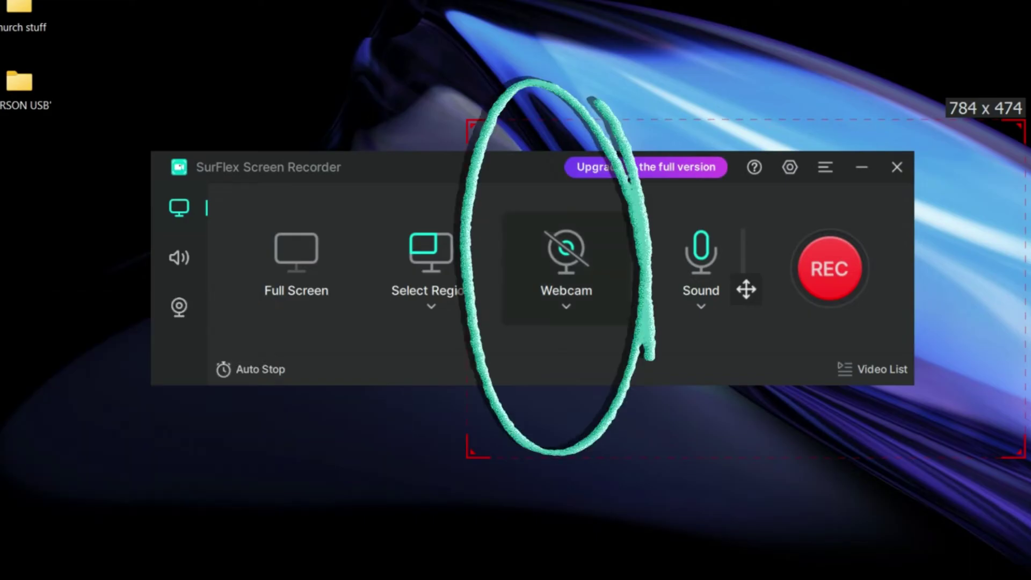
pyautogui.click(567, 306)
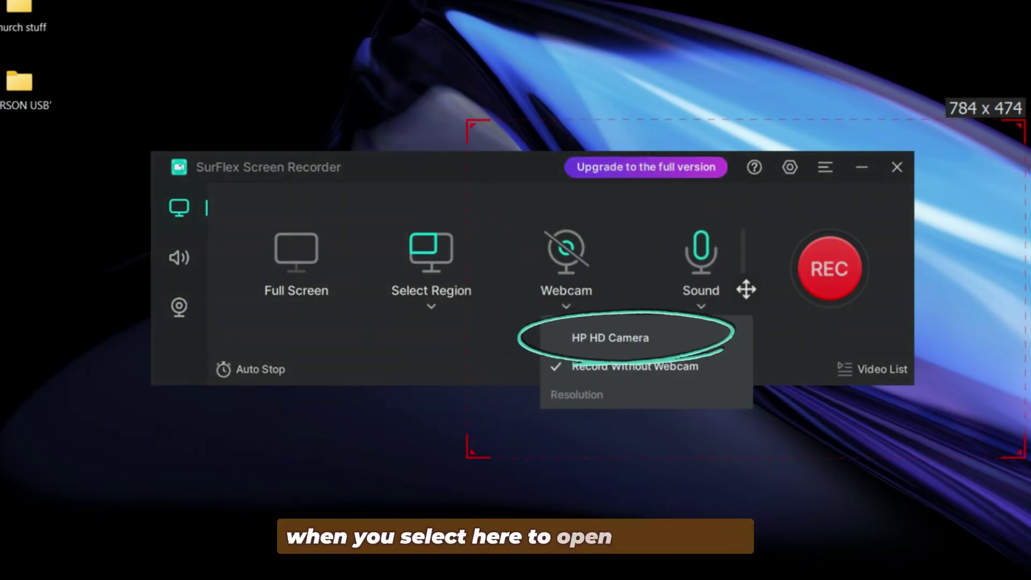
pyautogui.click(610, 338)
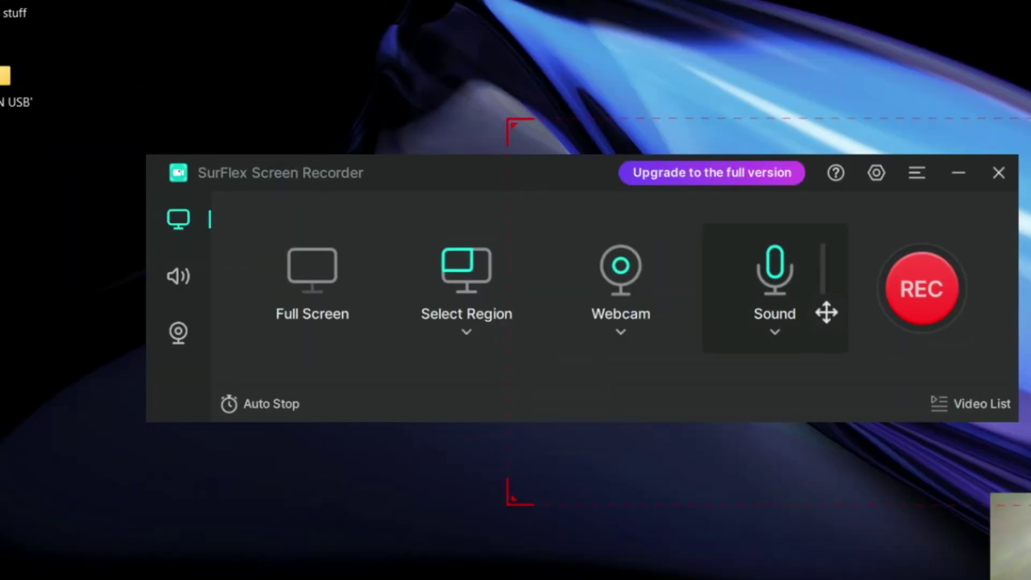
# Set the Sound source to Record Without Audio, passing through System Sound
pyautogui.click(699, 290)
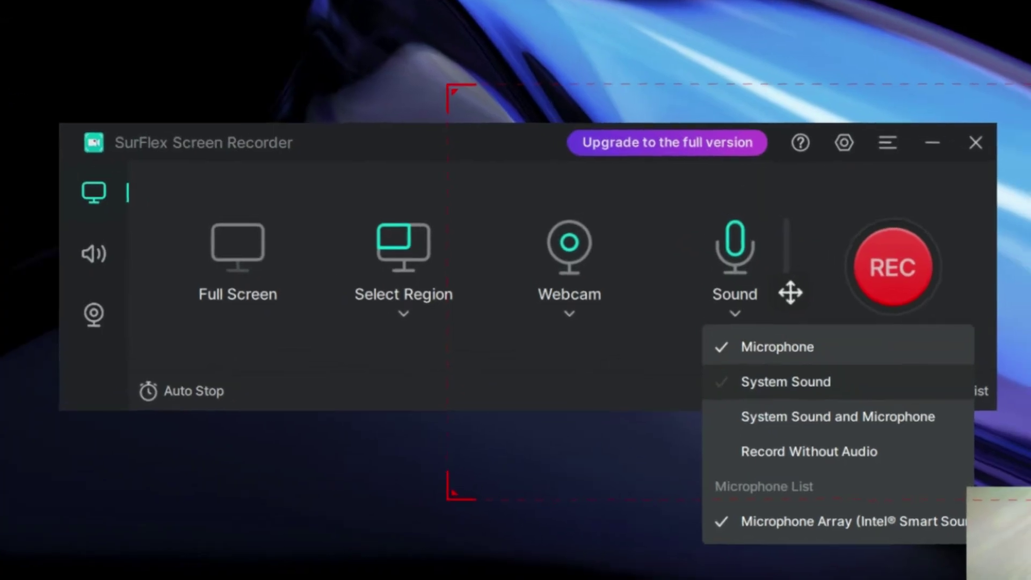
pyautogui.click(822, 395)
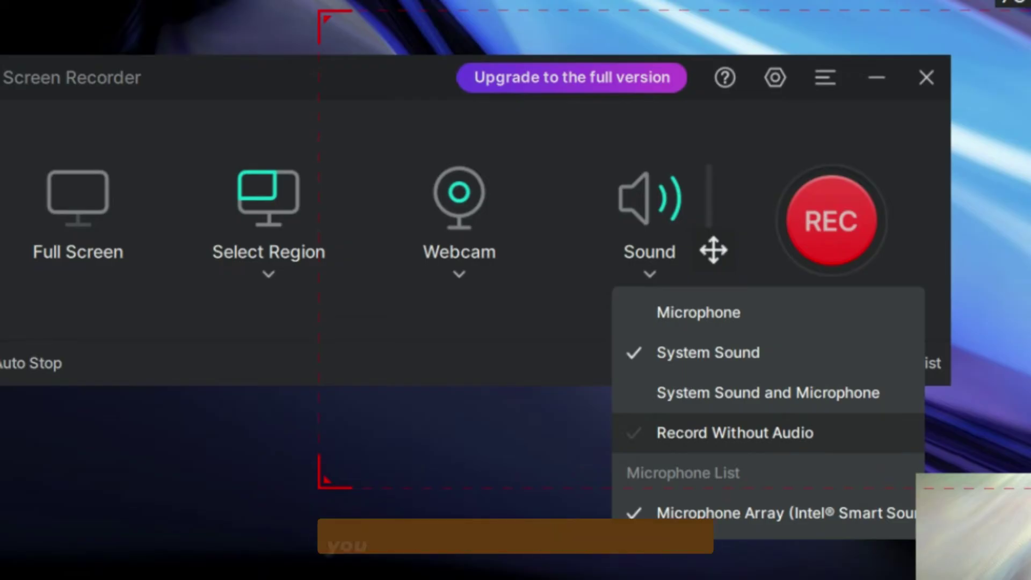
pyautogui.click(736, 432)
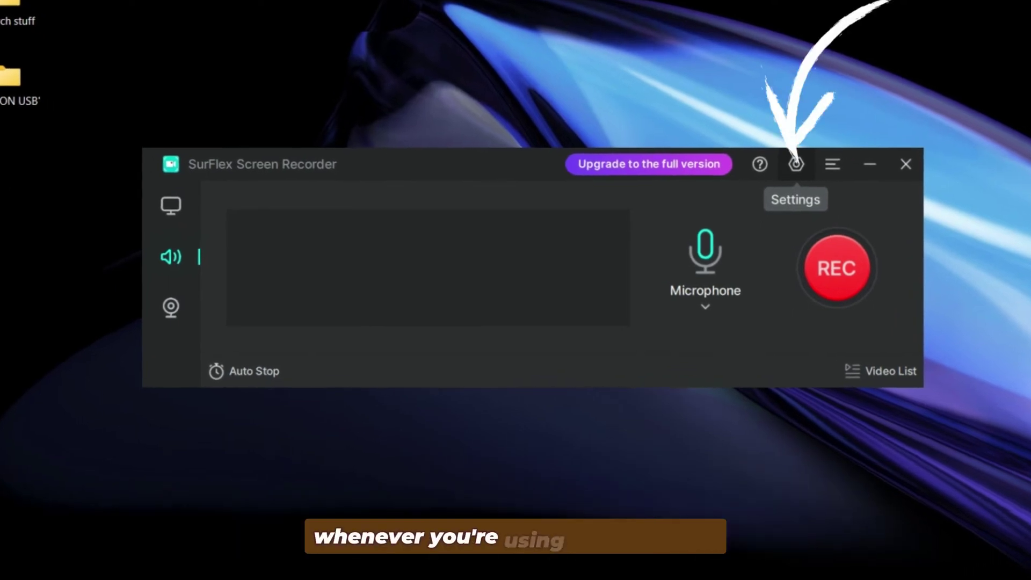
# Bring up SurFlex Screen Recorder's Settings dialog
pyautogui.click(796, 163)
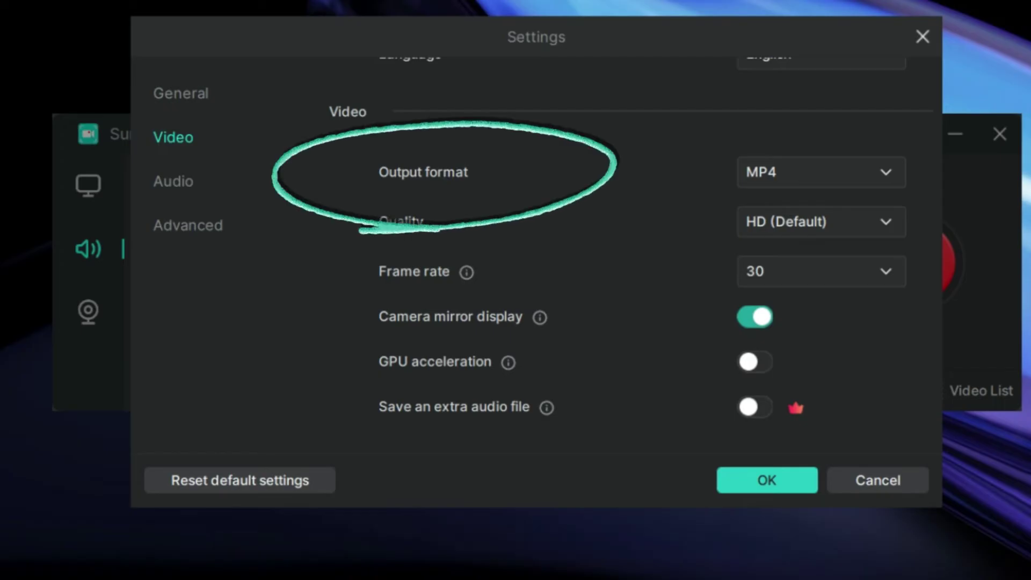
pyautogui.click(762, 171)
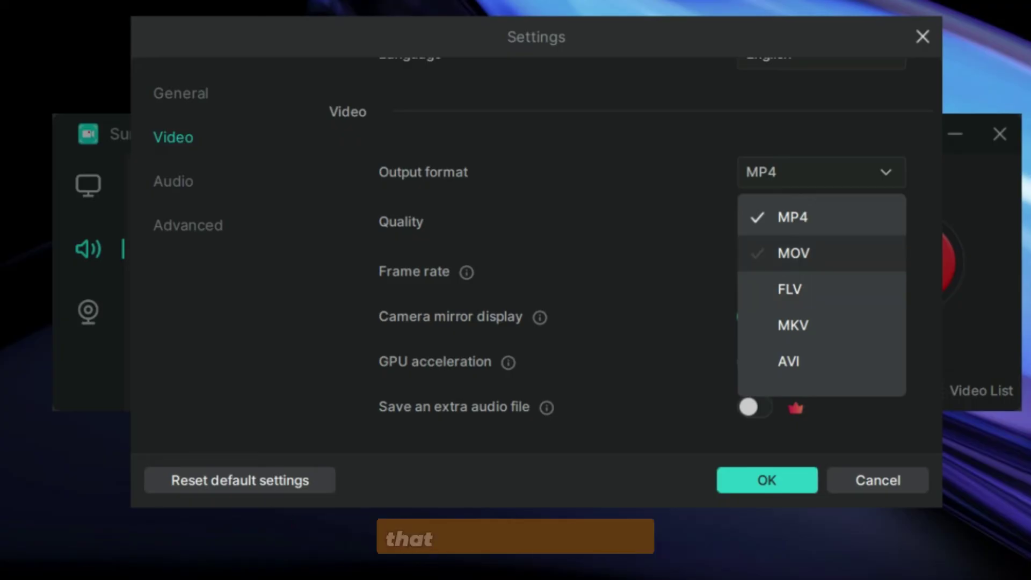
pyautogui.click(793, 217)
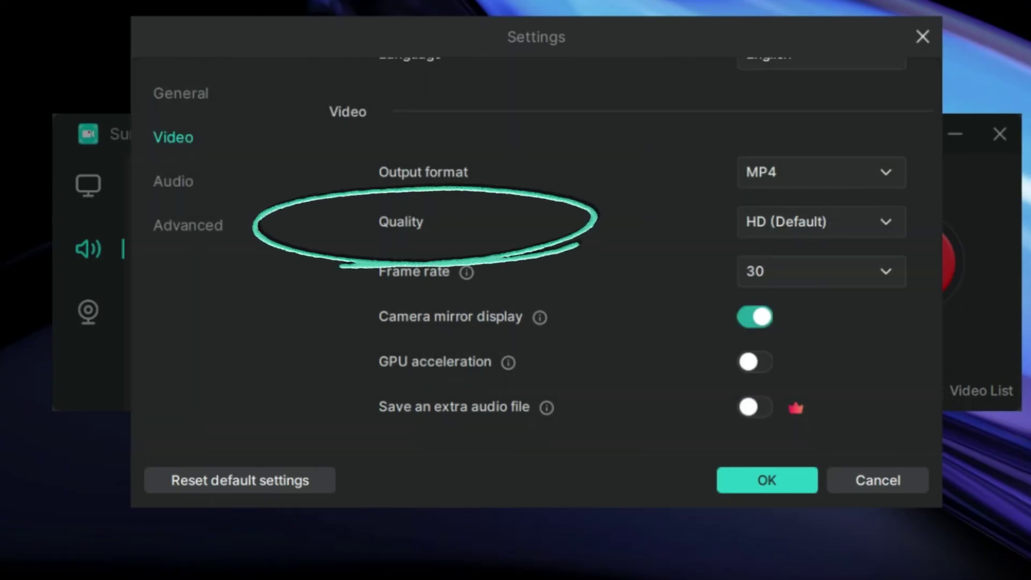
# Open the video Quality list to choose Original (High quality)
pyautogui.click(814, 221)
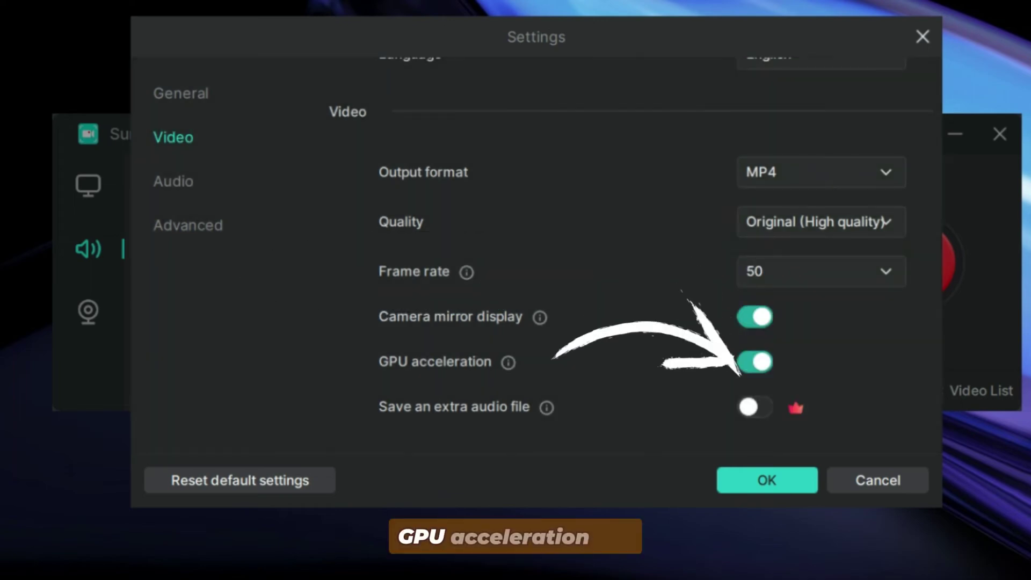
pyautogui.scroll(-2, 628, 307)
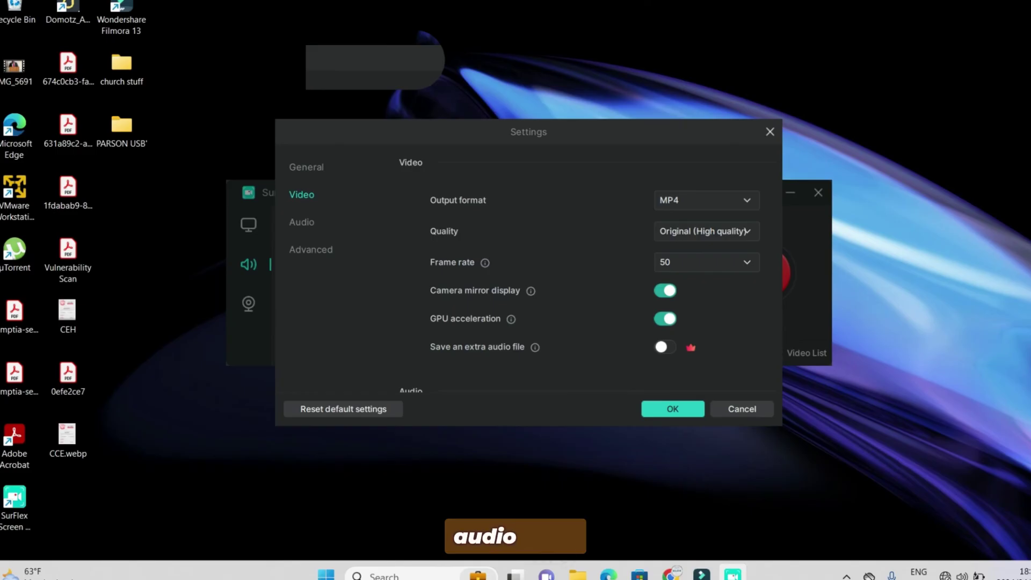
# Switch the SurFlex Settings dialog to its Audio section
pyautogui.click(302, 222)
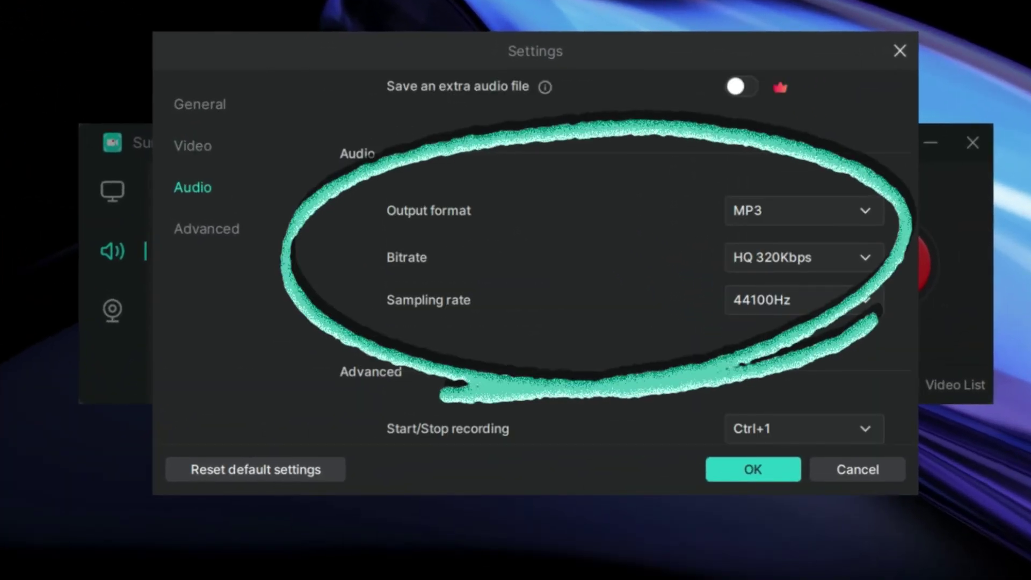
pyautogui.scroll(-3, 600, 266)
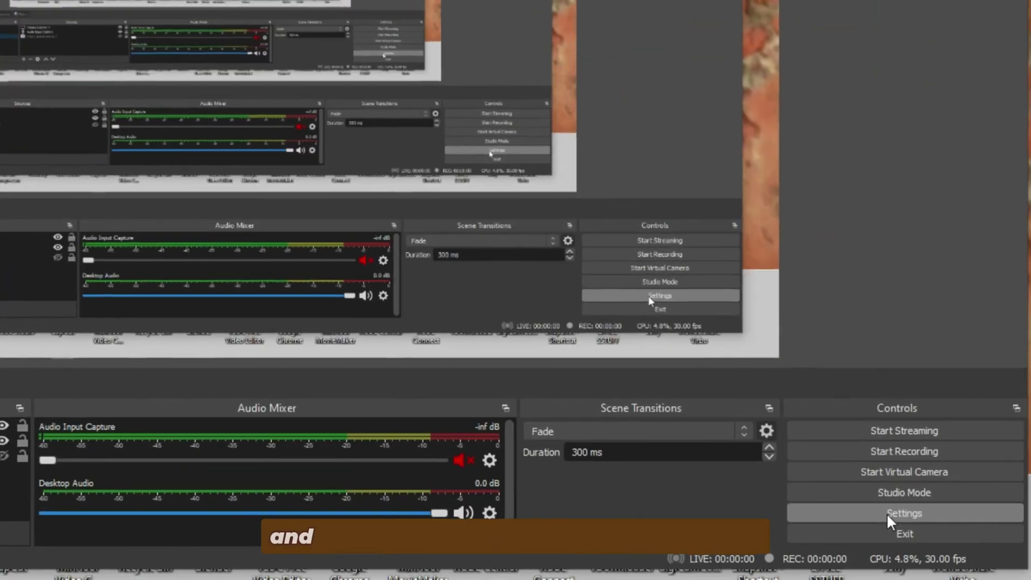
# Bring up OBS Studio's settings on the Output page
pyautogui.click(886, 511)
pyautogui.click(154, 187)
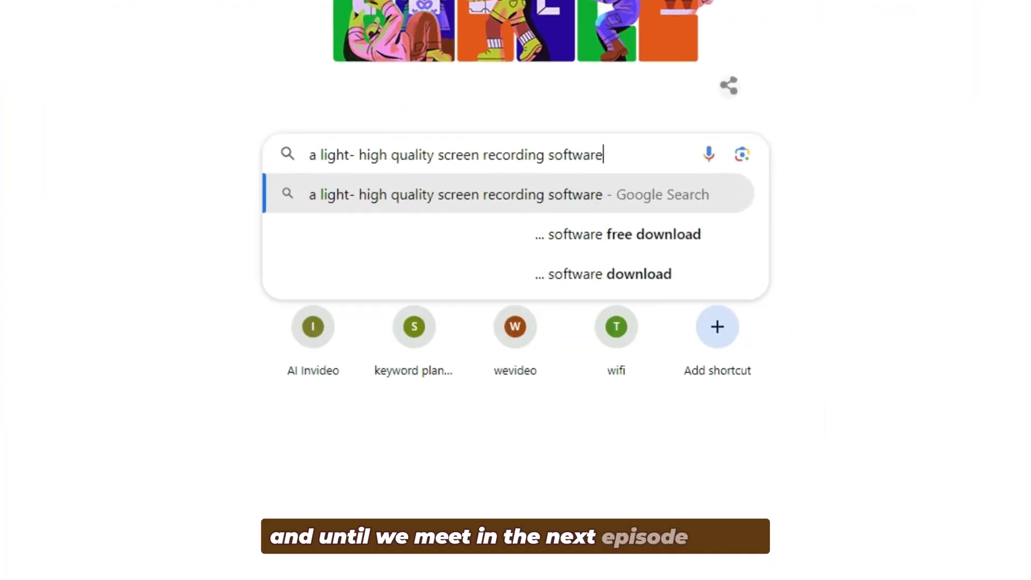